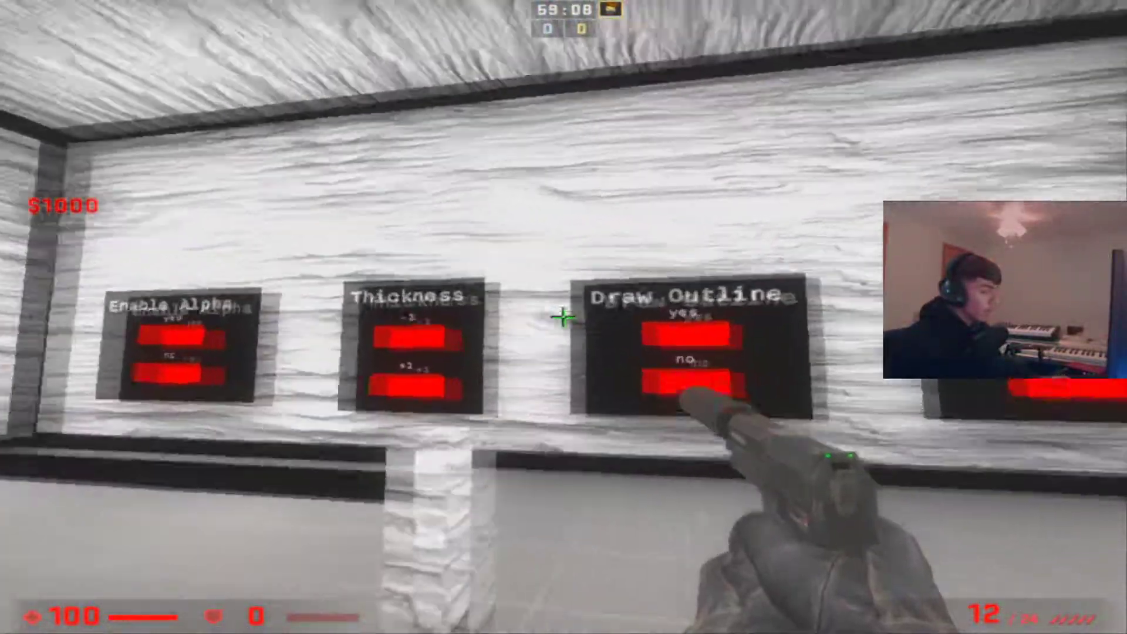
# Switch to the knife and walk over to the Default Crosshair panel
pyautogui.press('3')
pyautogui.press('w')
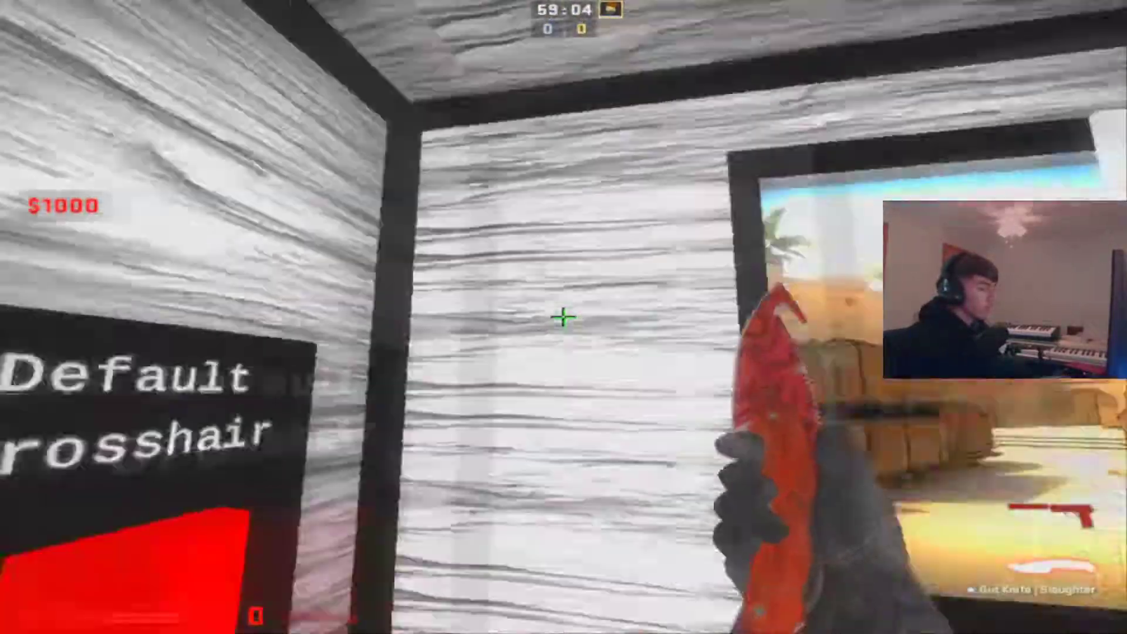
# Query cl_crosshairsize in the console and copy the printed 5.250000 value
pyautogui.press('`')
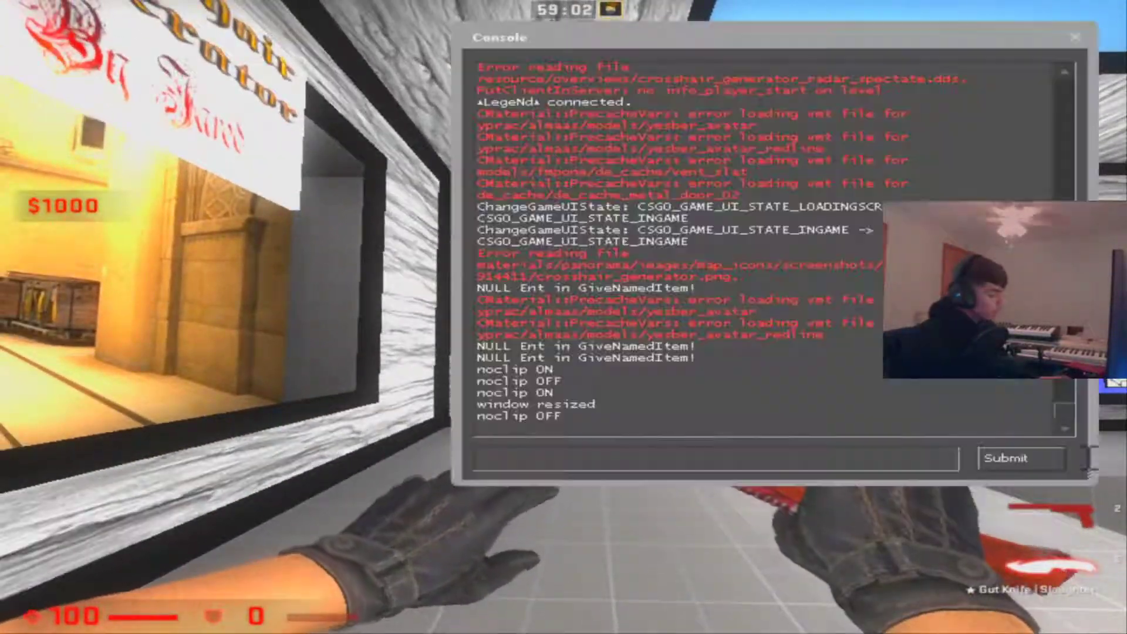
pyautogui.write('cl_')
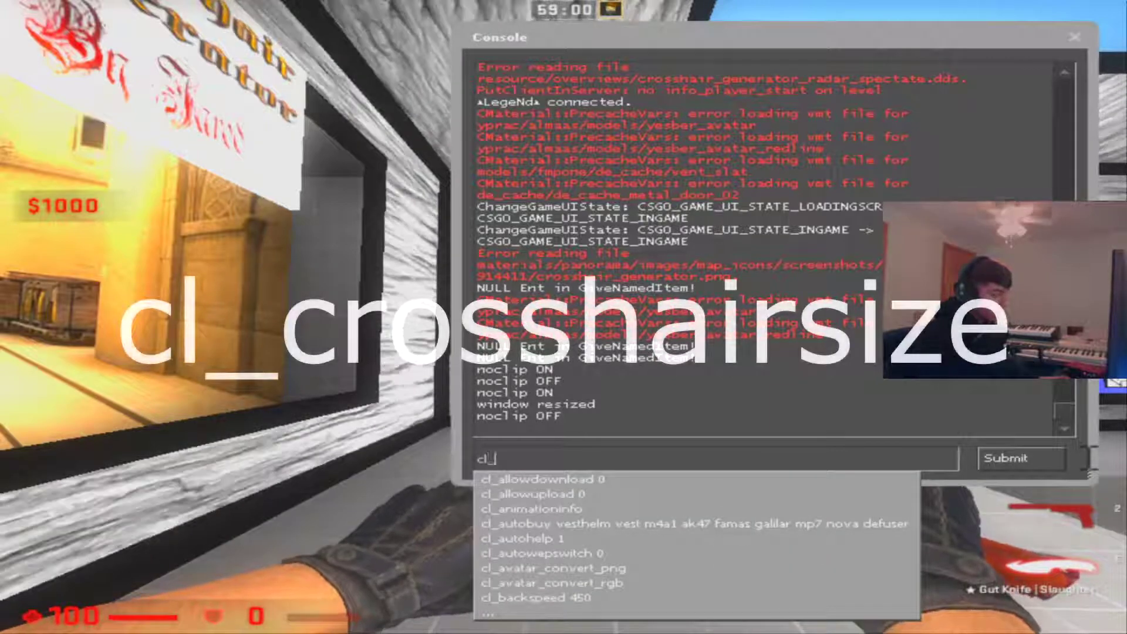
pyautogui.write('crosshair')
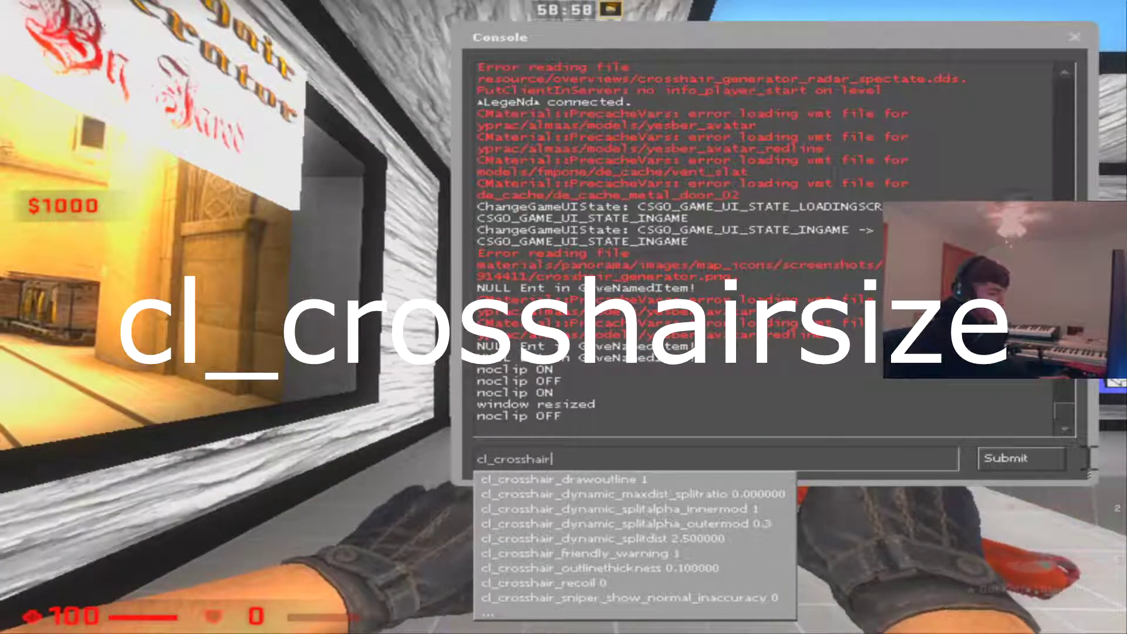
pyautogui.write('size')
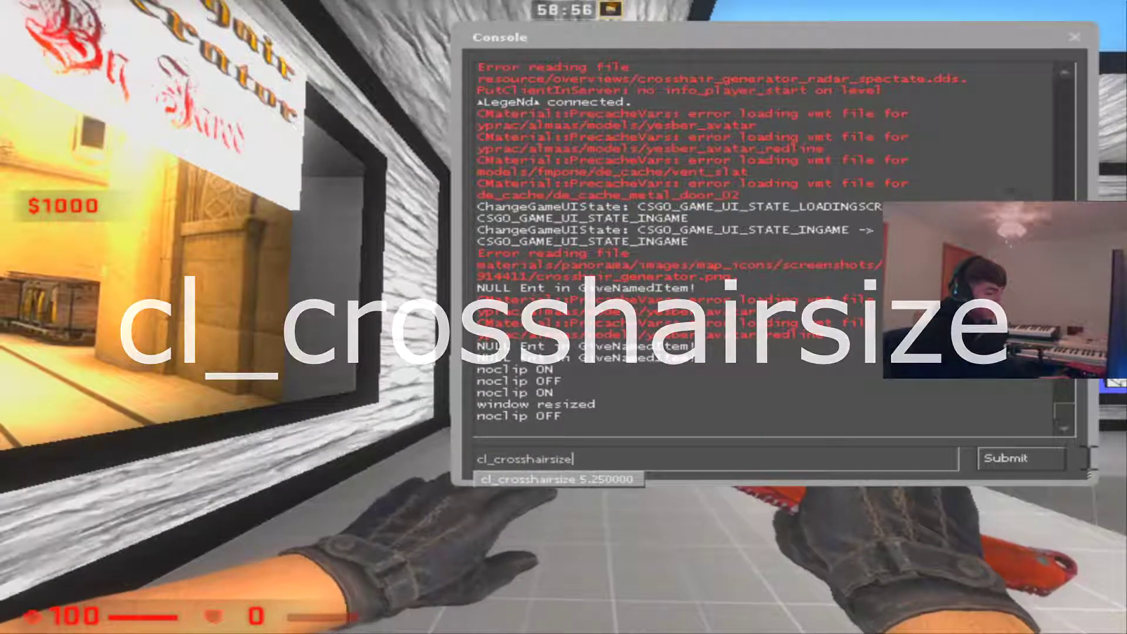
pyautogui.press('Return')
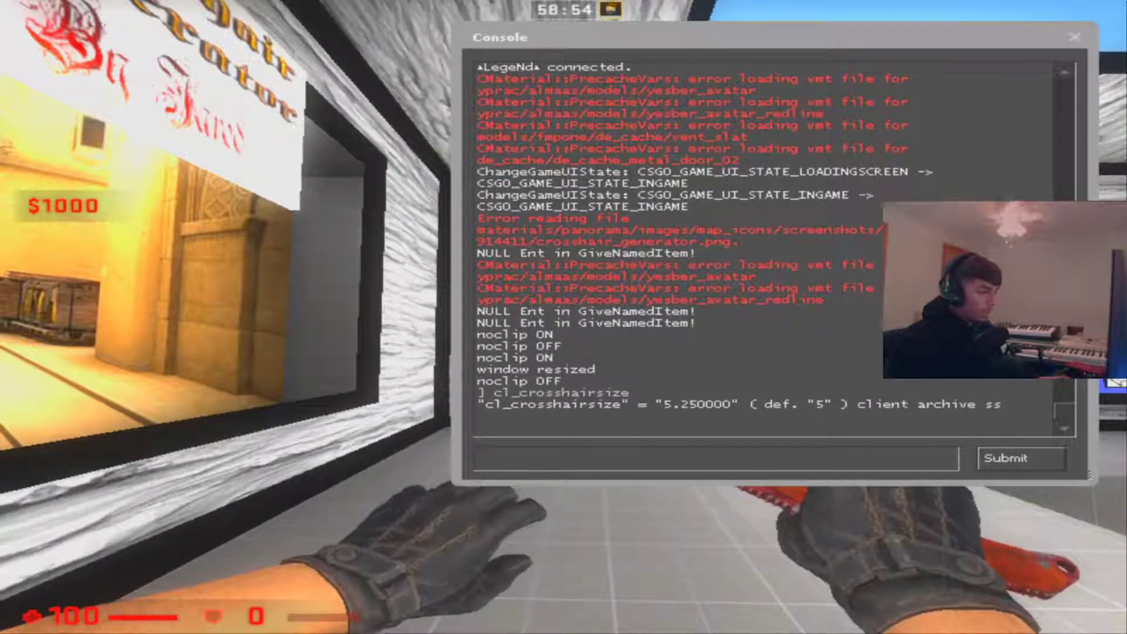
pyautogui.moveTo(662, 404); pyautogui.dragTo(750, 404)
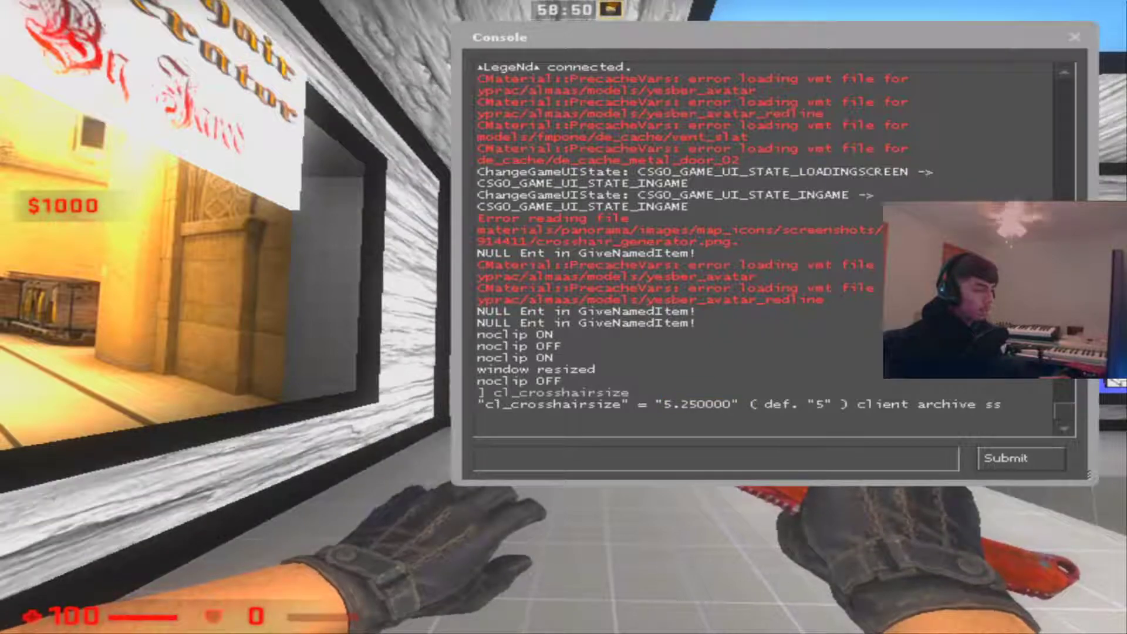
pyautogui.moveTo(664, 405); pyautogui.dragTo(710, 404)
pyautogui.rightClick(714, 405)
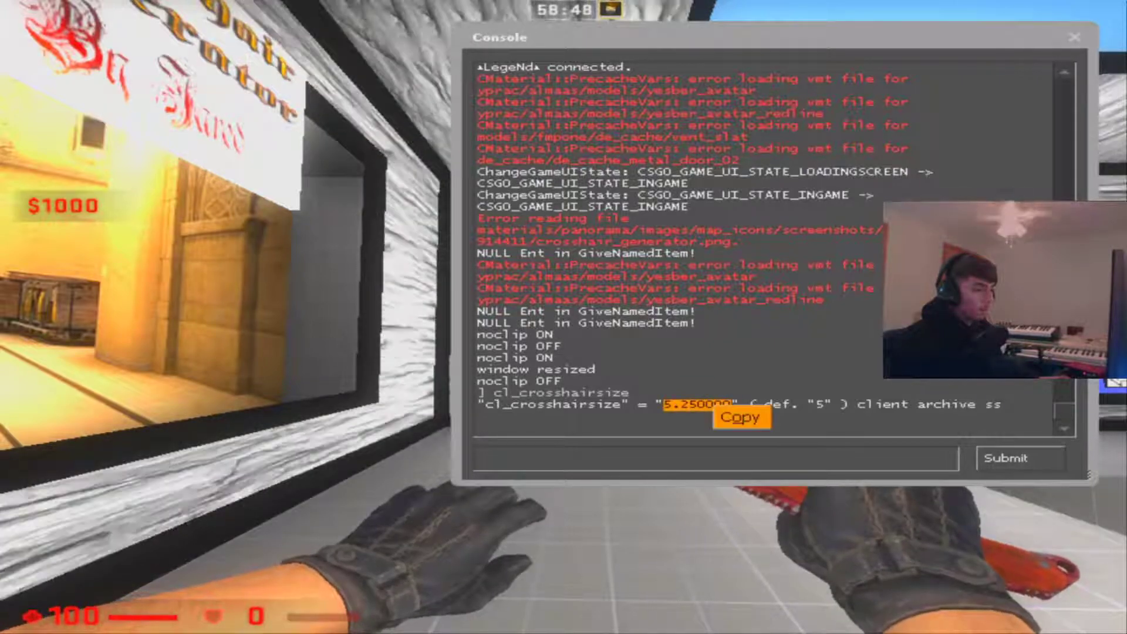
pyautogui.click(740, 416)
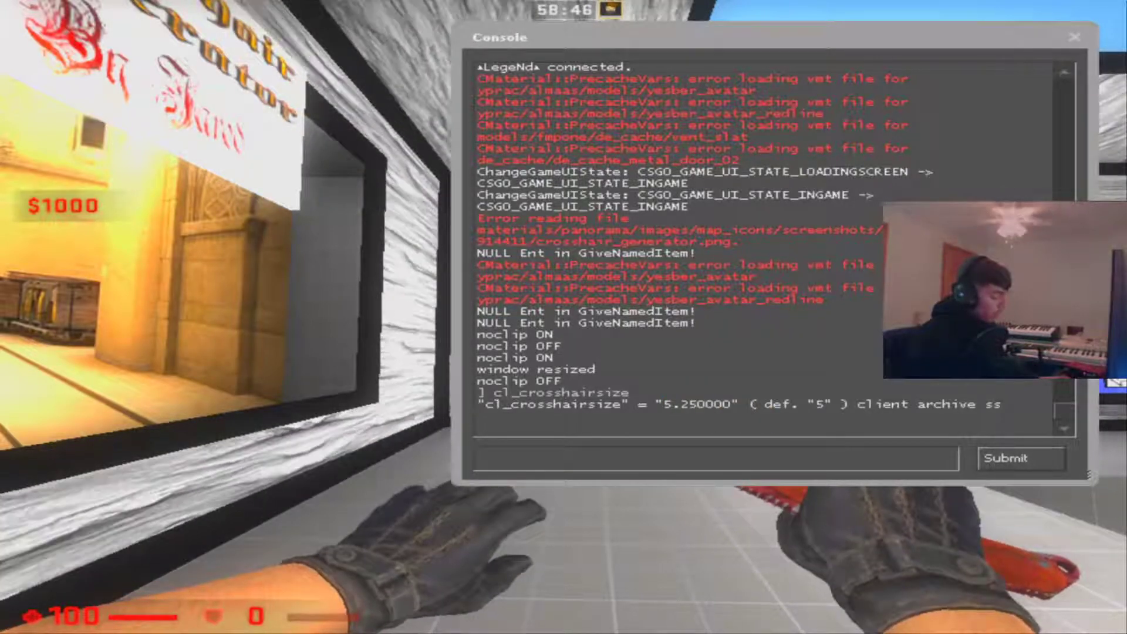
pyautogui.write('bind')
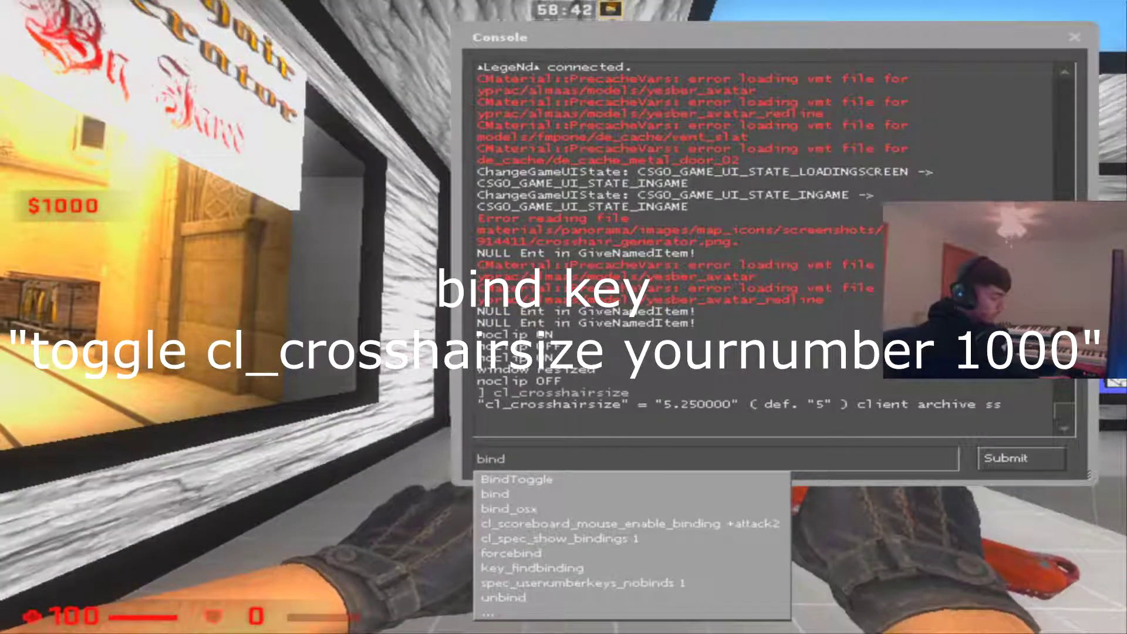
pyautogui.write(' mouse4 ')
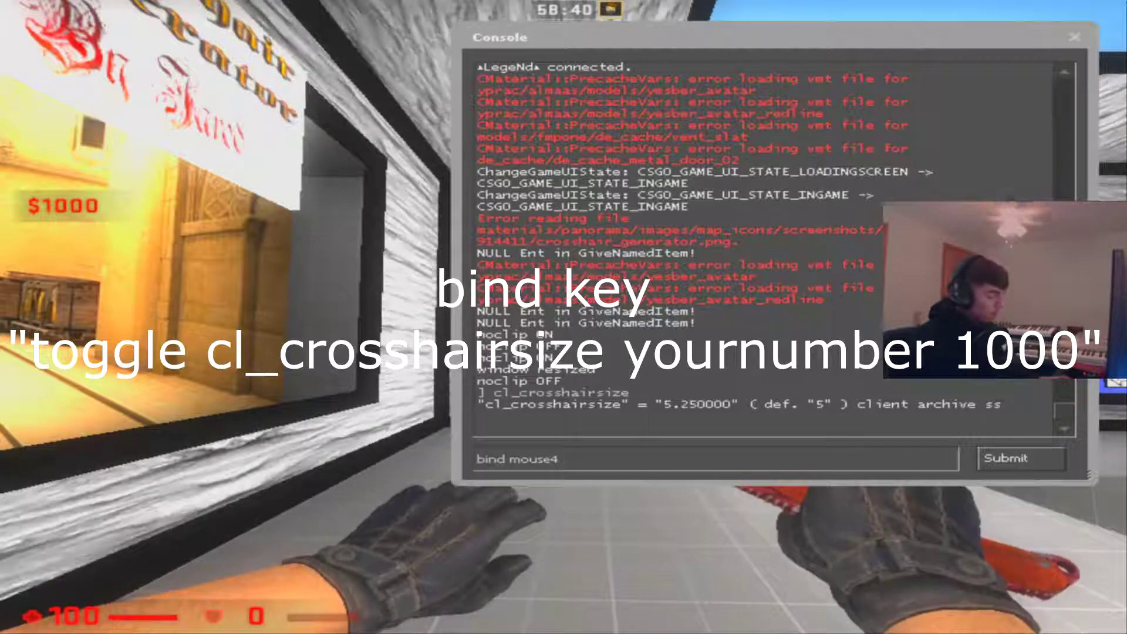
pyautogui.write('"')
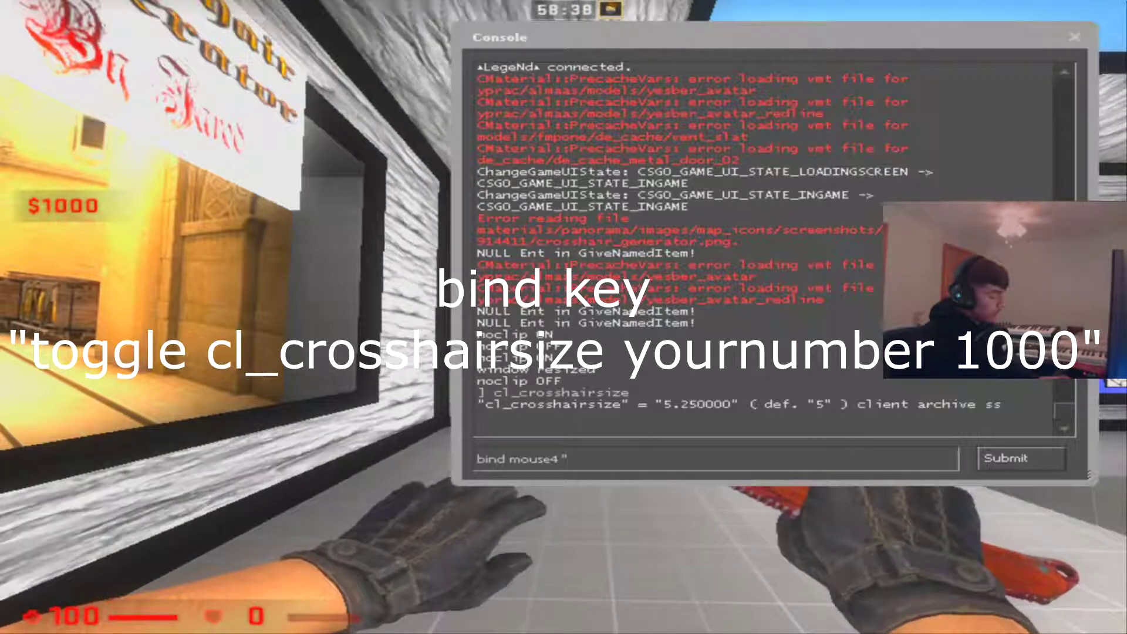
pyautogui.write('toggle')
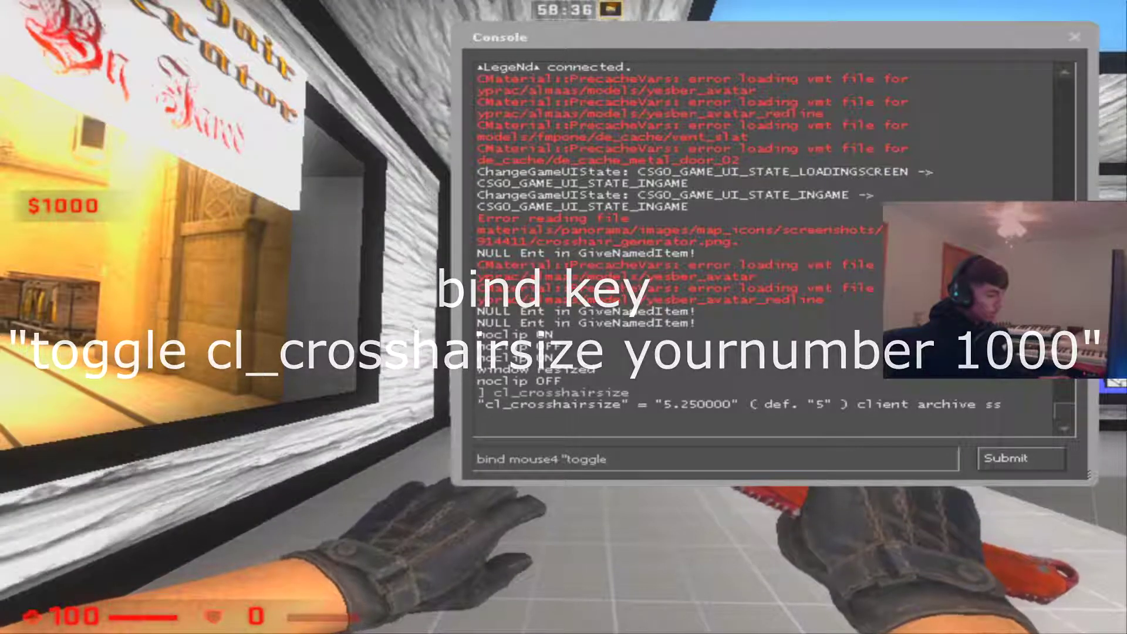
pyautogui.write(' cl_cro')
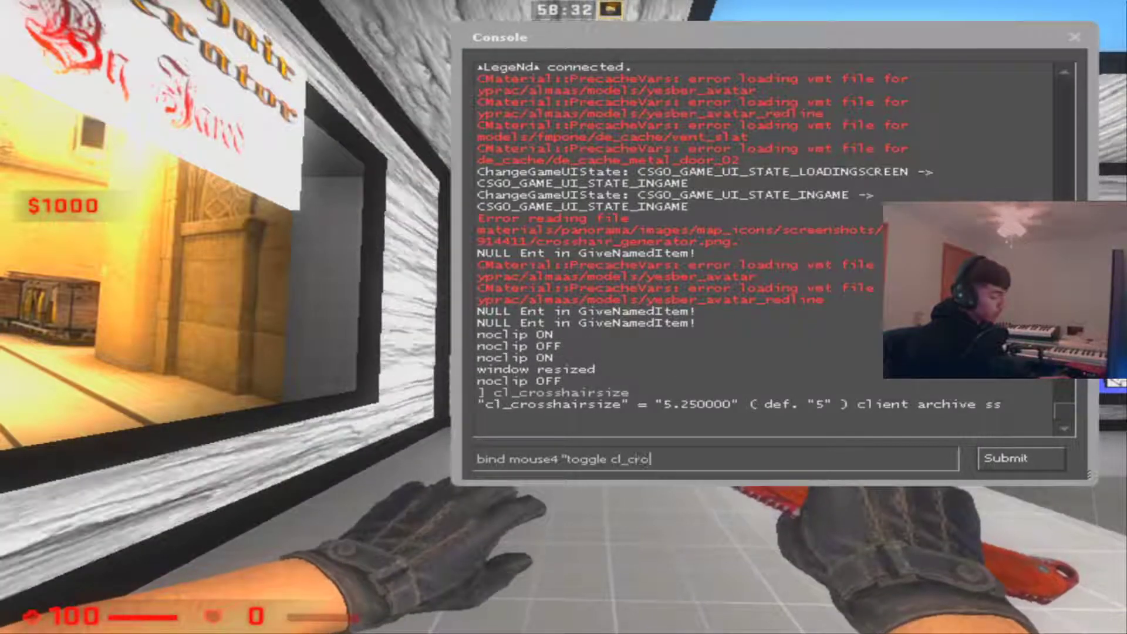
pyautogui.write('sshair ')
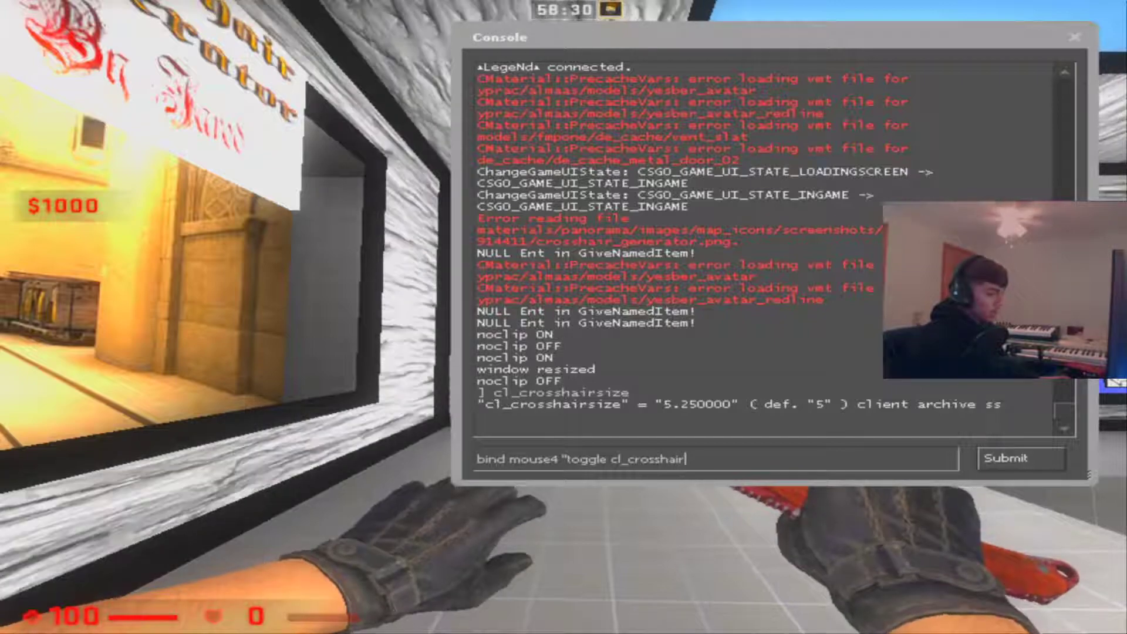
pyautogui.write('5.250000 1000')
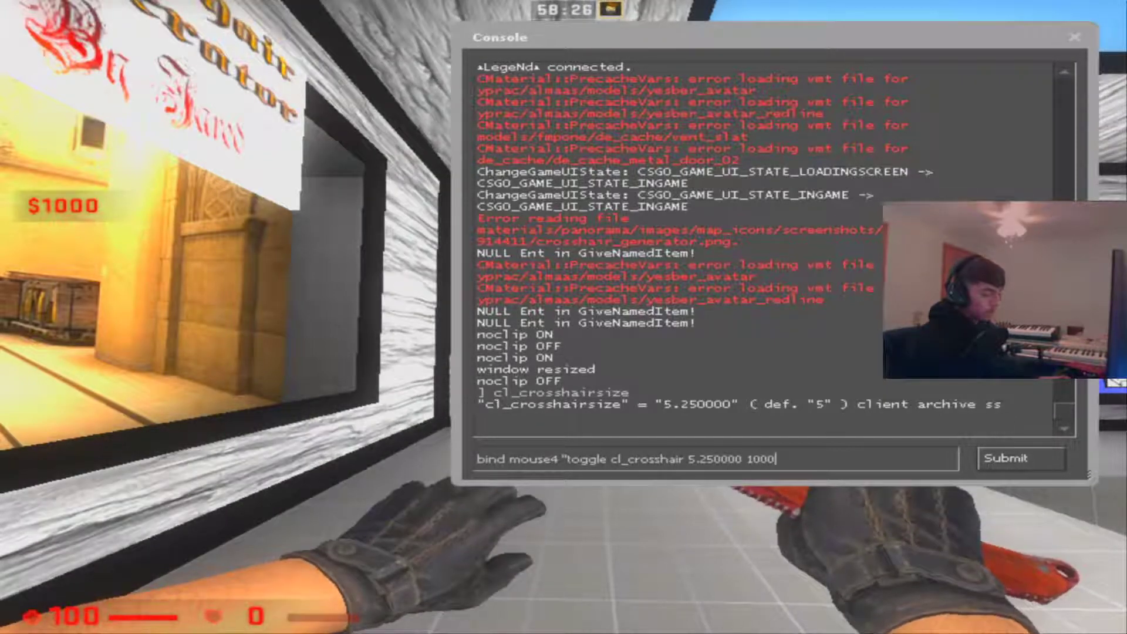
pyautogui.write('"')
# Submit the bind mouse4 "toggle cl_crosshair 5.250000 1000" command
pyautogui.press('Return')
# Resubmit the mouse4 toggle bind with cl_crosshair corrected to cl_crosshairsize
pyautogui.press('`')
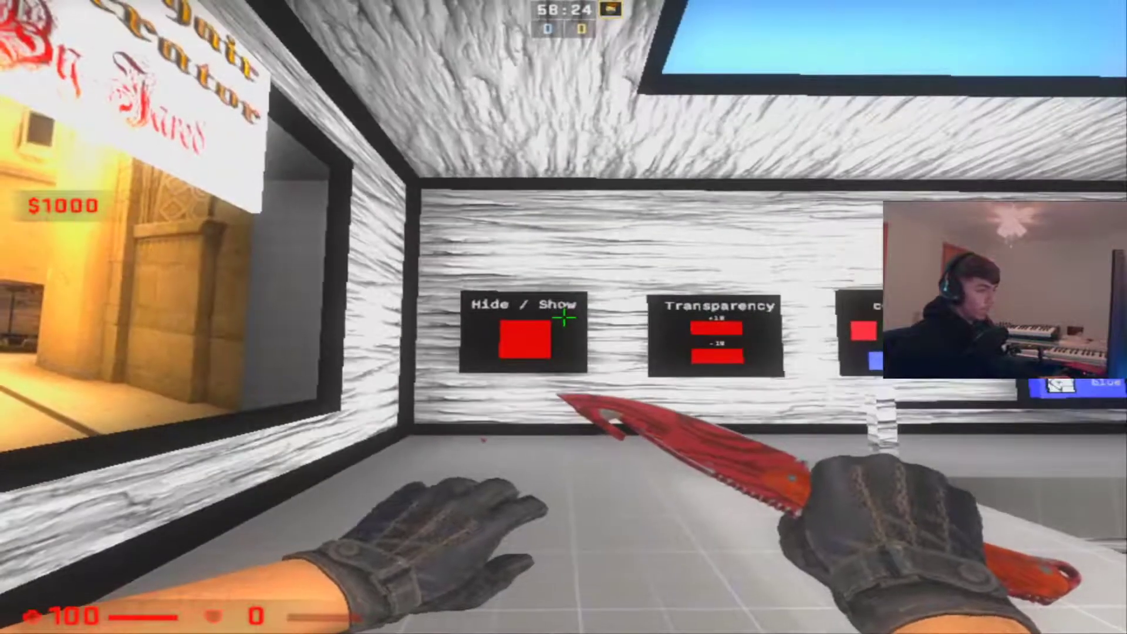
pyautogui.press('`')
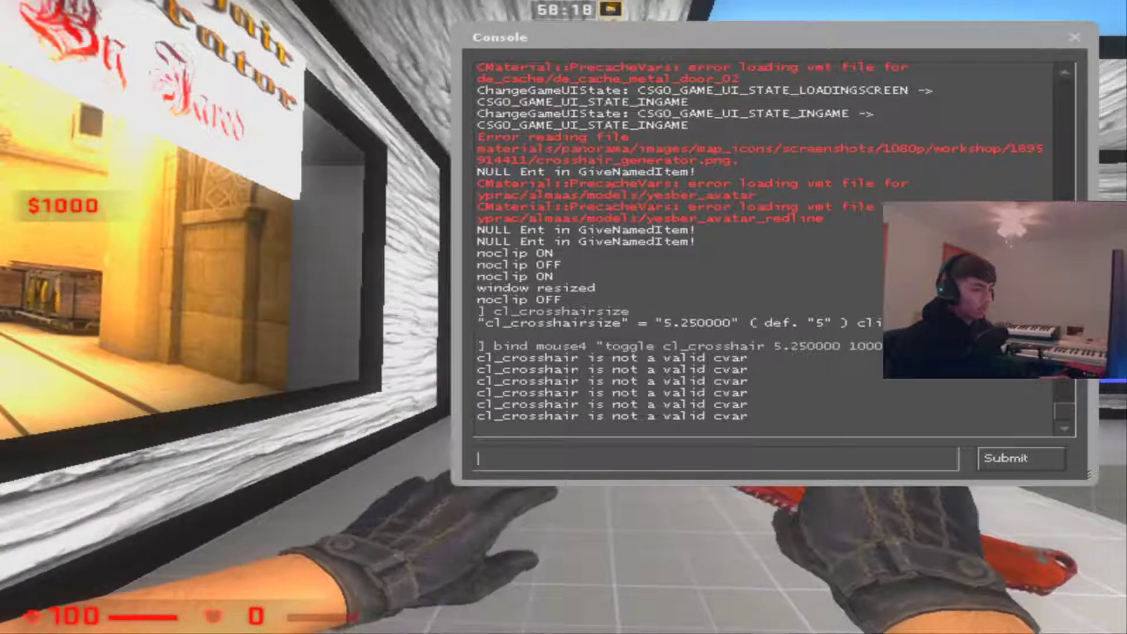
pyautogui.press('`')
pyautogui.press('`')
pyautogui.press('Up')
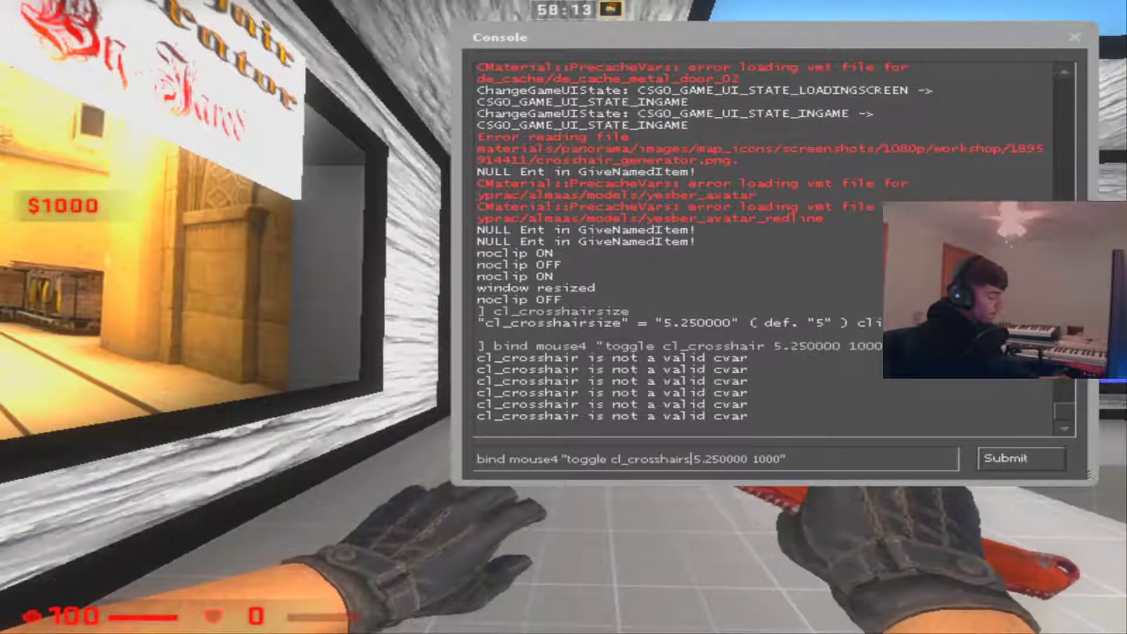
pyautogui.press('Return')
pyautogui.press('`')
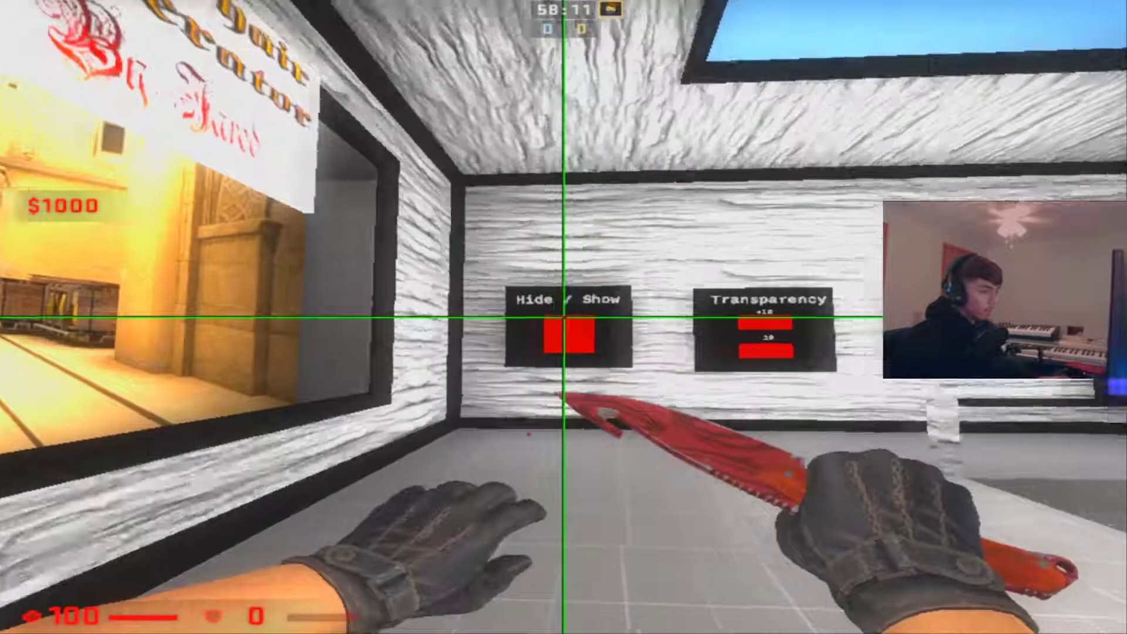
pyautogui.press('2')
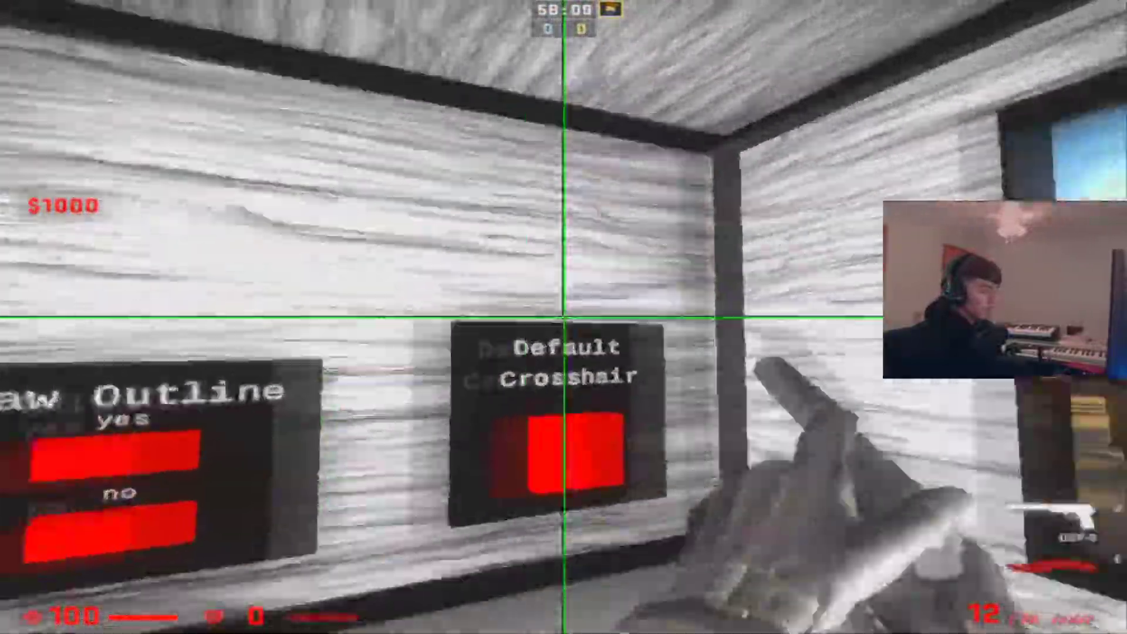
pyautogui.press('3')
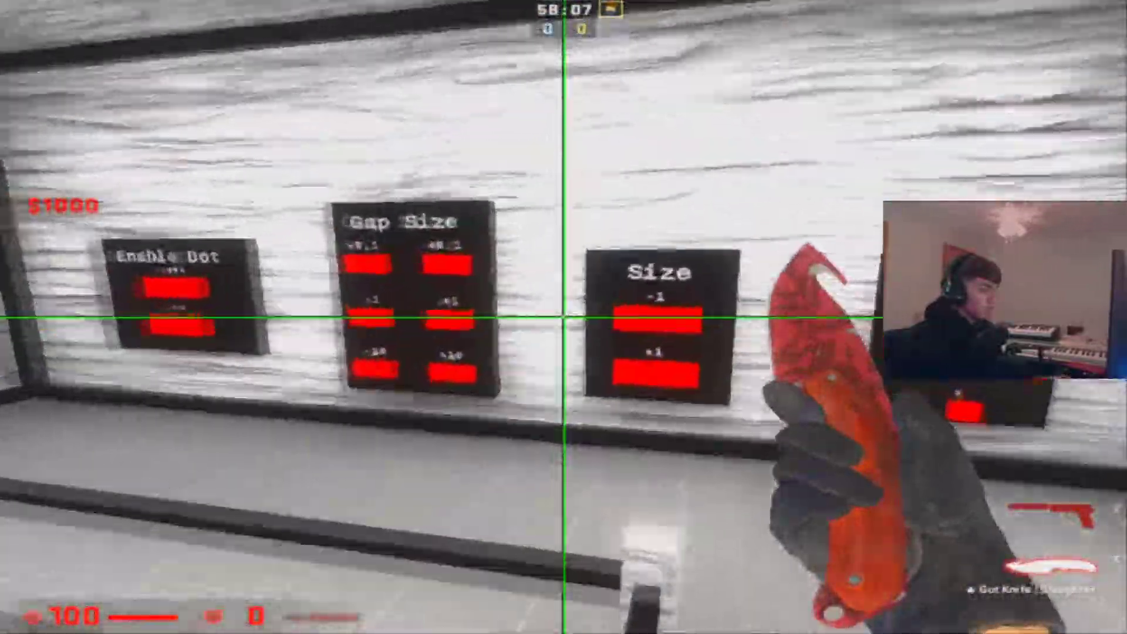